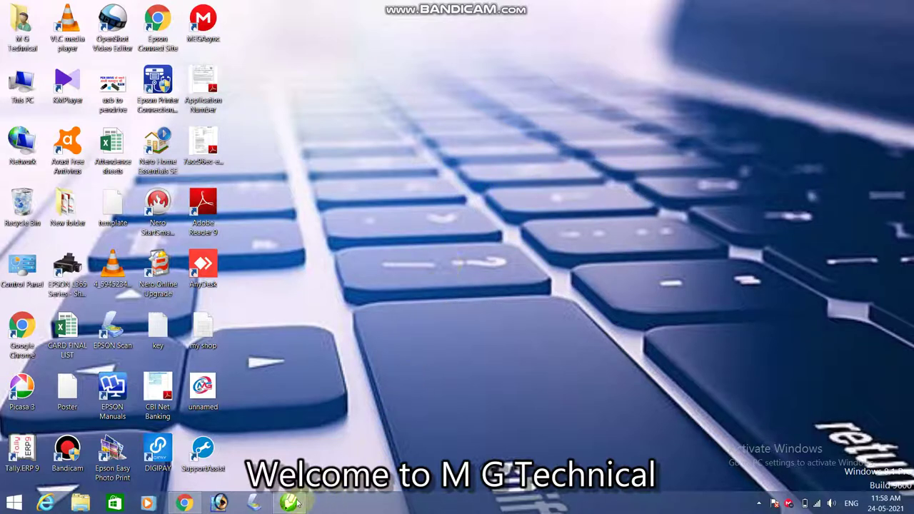
Step: Switch to CorelDRAW, draw a square about 4.93 inches wide and centre it on the page
left_click(297, 503)
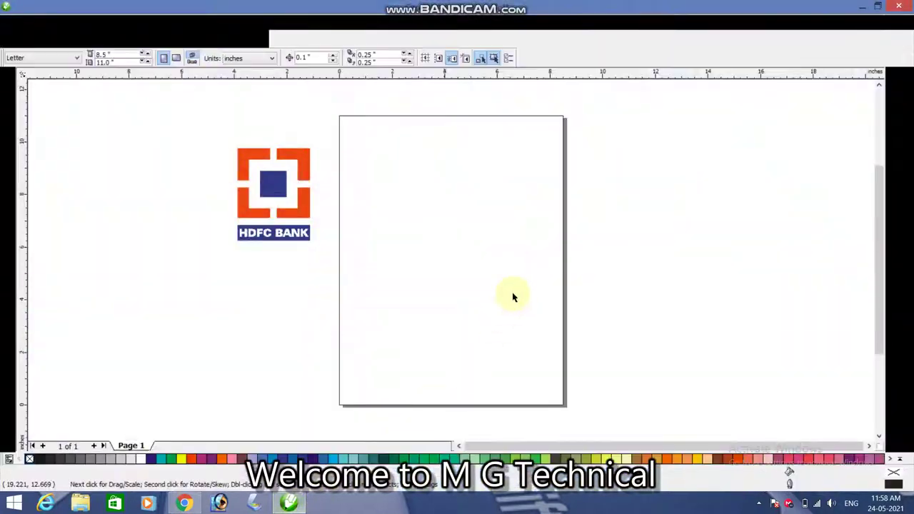
left_click(270, 207)
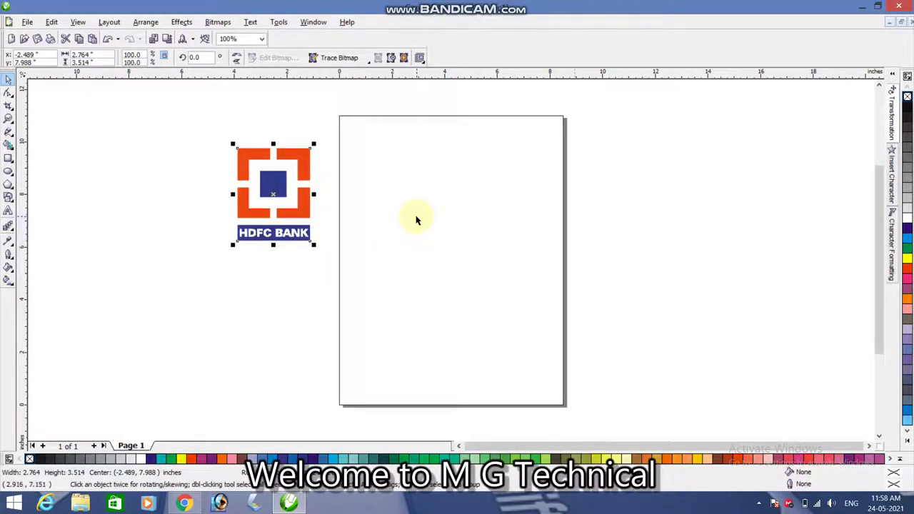
left_click(429, 213)
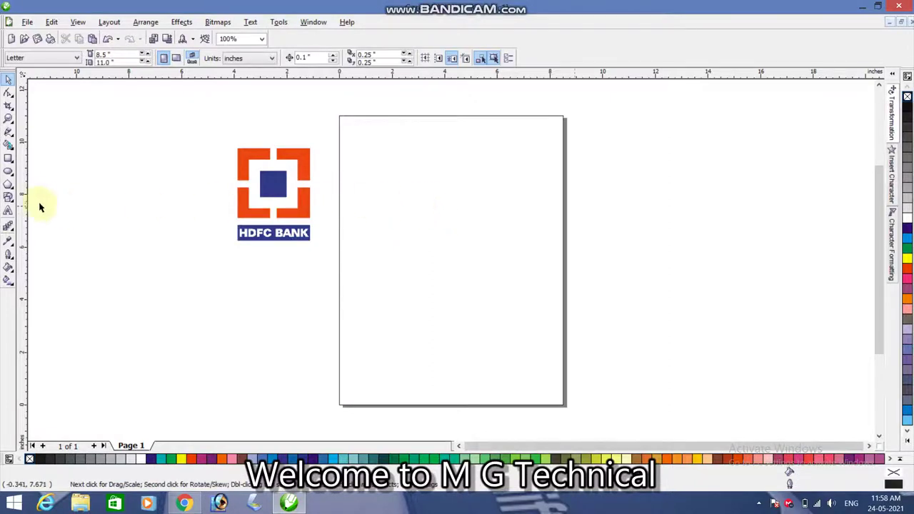
left_click(9, 159)
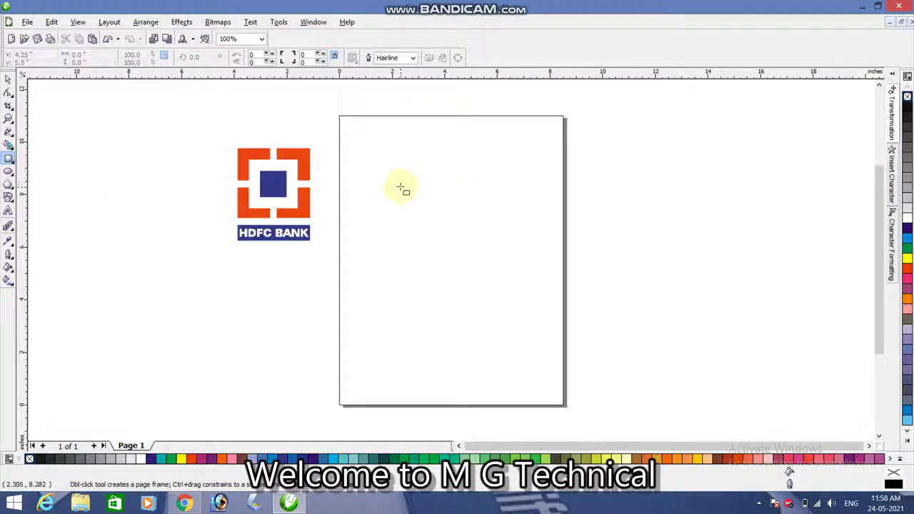
left_click_drag(400, 187, 465, 231)
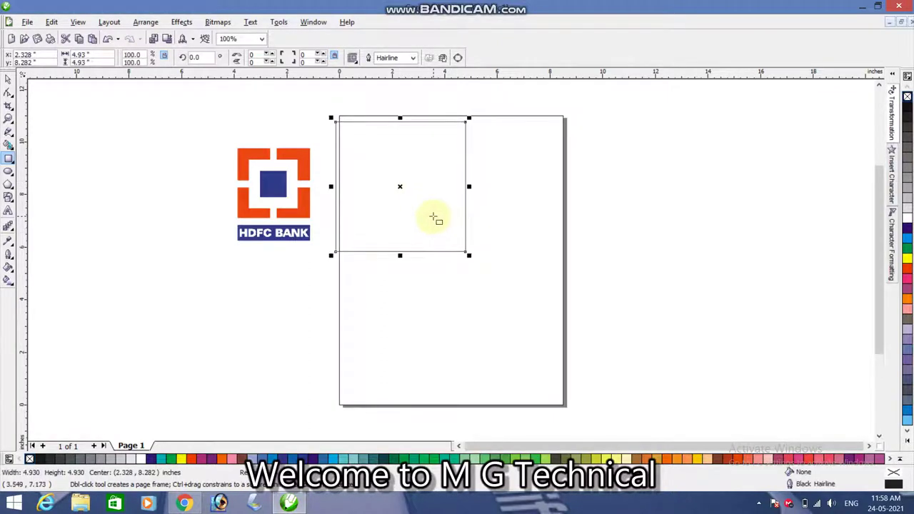
key("space")
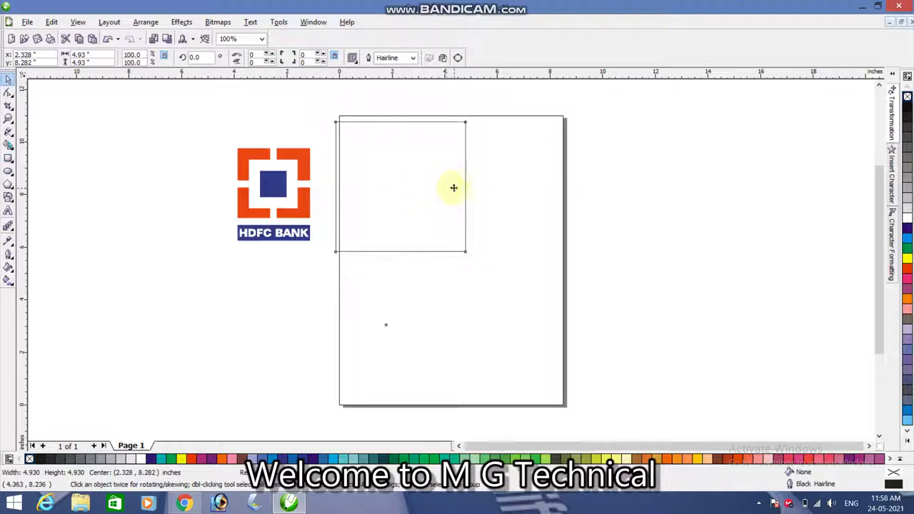
key("p")
left_click(626, 220)
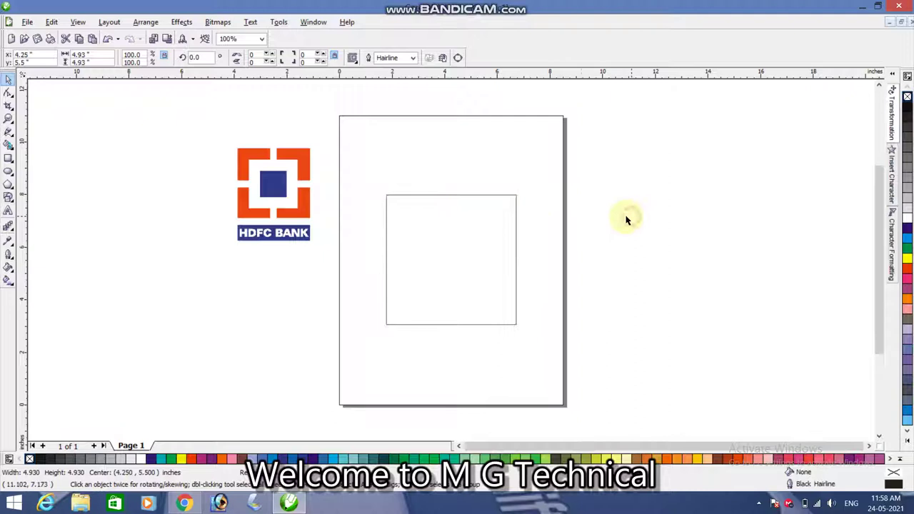
Step: Fill the square red and add a white-filled concentric copy about 3.44 inches wide inside it
left_click(468, 222)
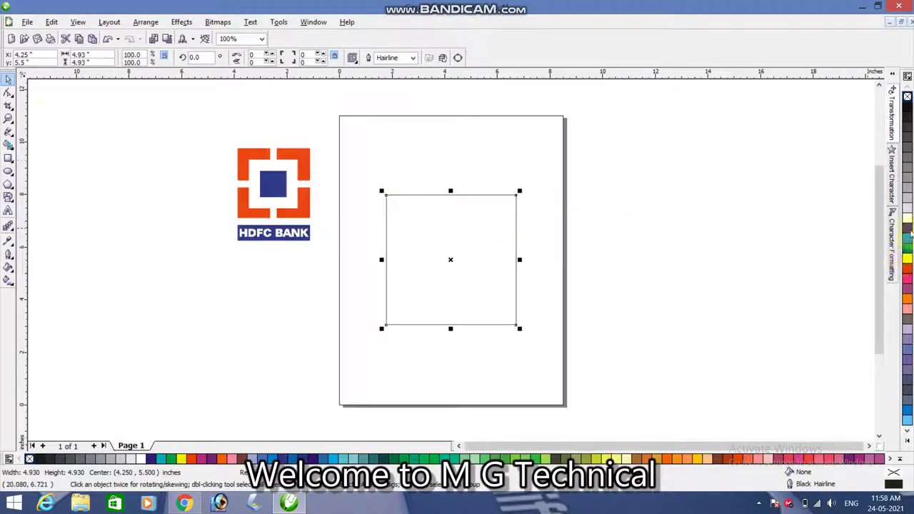
left_click(906, 267)
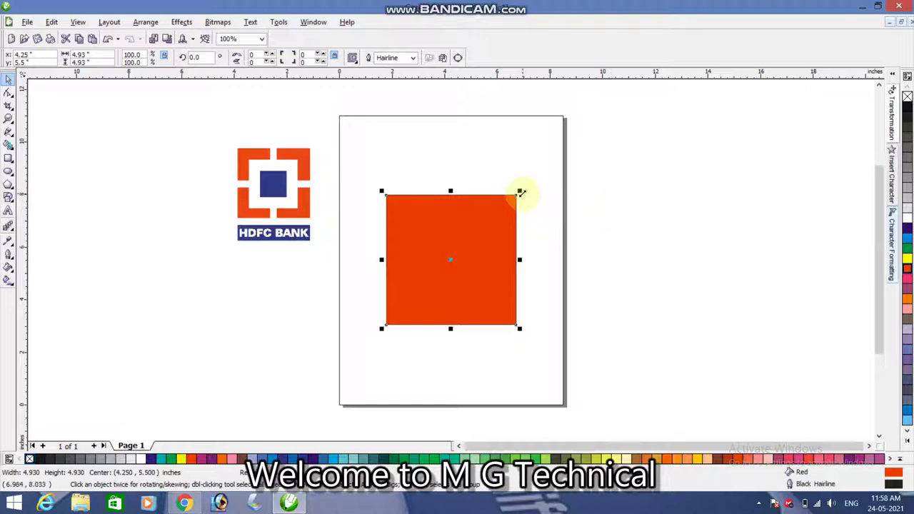
left_click_drag(521, 191, 520, 211)
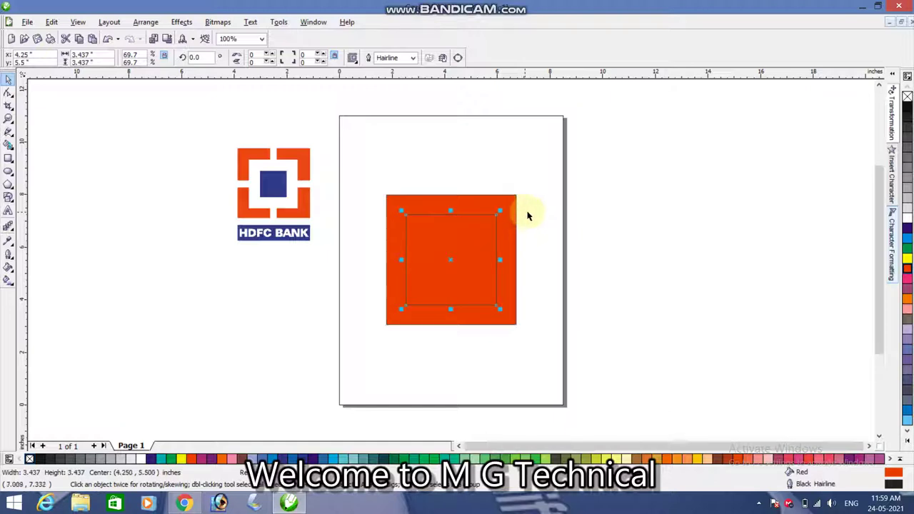
left_click(907, 223)
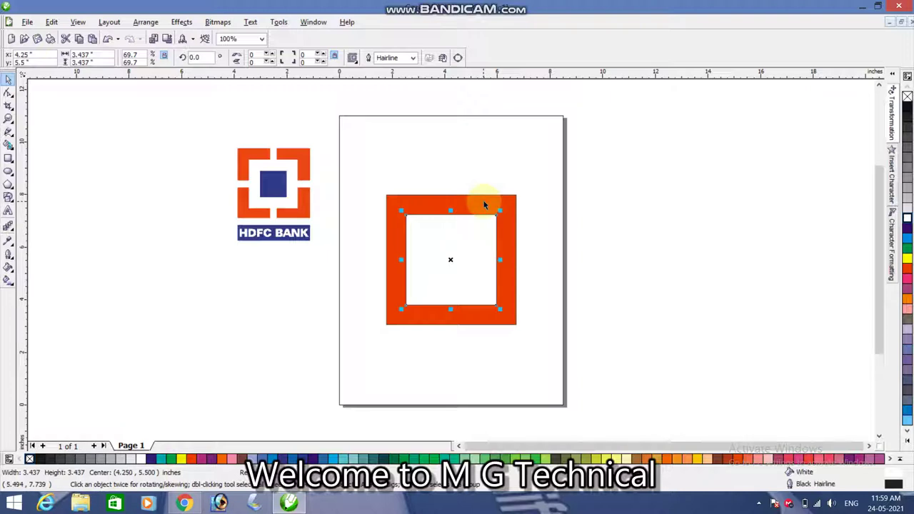
Step: Trim the red square with the white inner square to form a frame
left_click(483, 202, "shift")
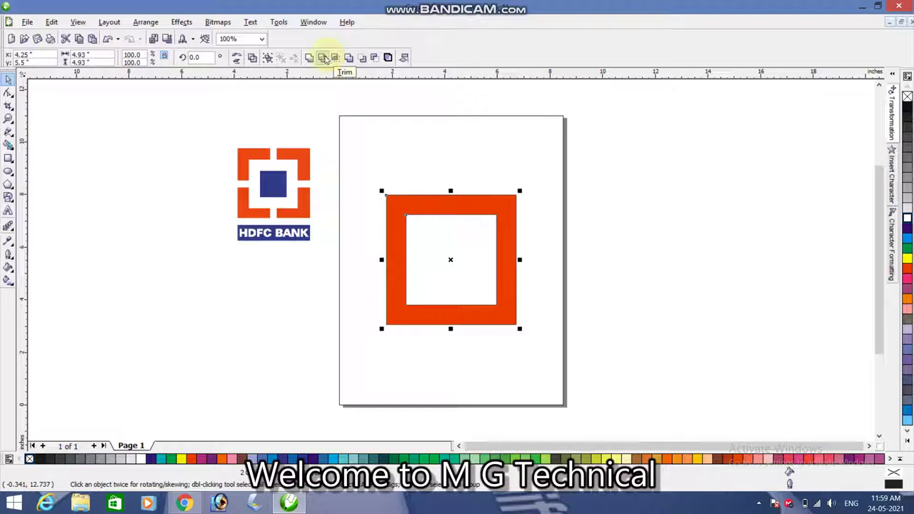
left_click(324, 59)
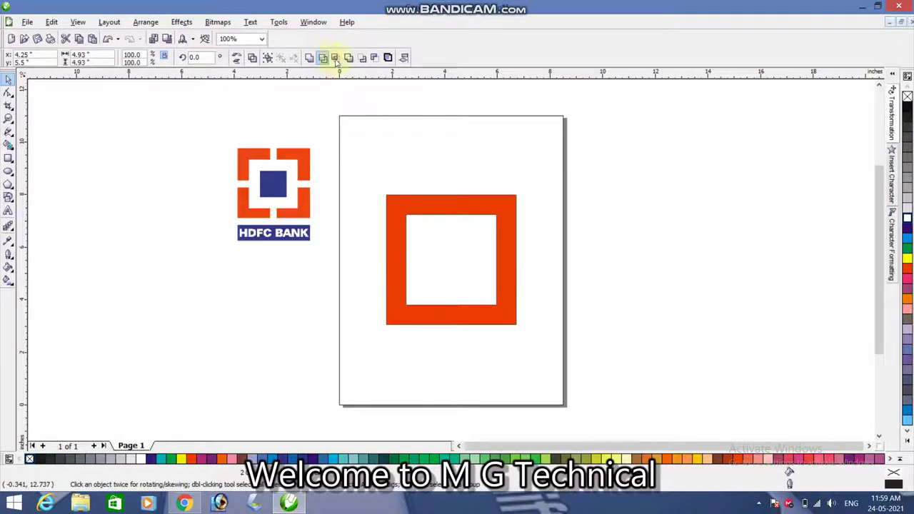
left_click(578, 161)
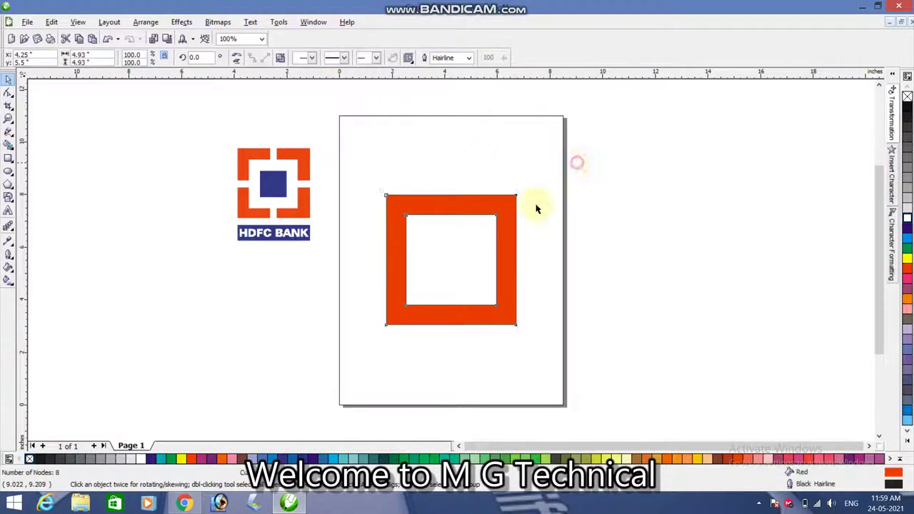
Step: Move the white inner square off the page to check the trimmed opening, and put it back
left_click(439, 250)
left_click_drag(439, 250, 603, 246)
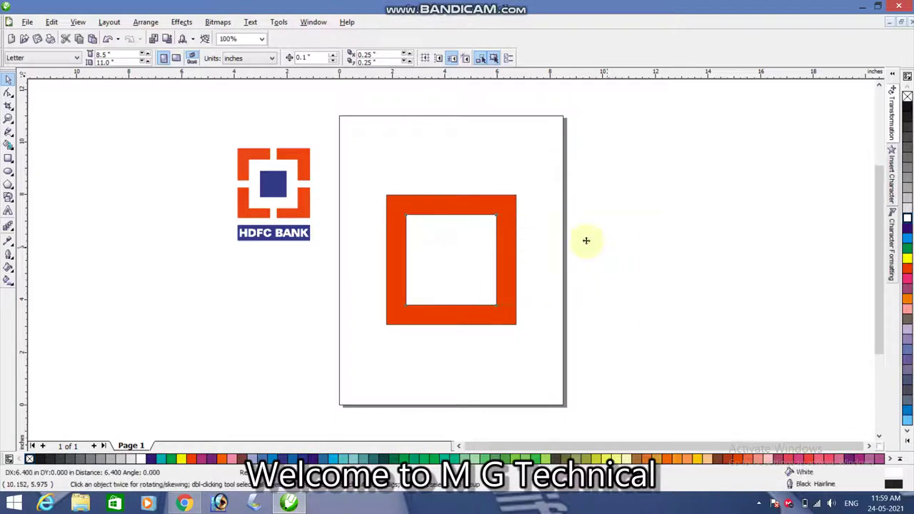
left_click(468, 237)
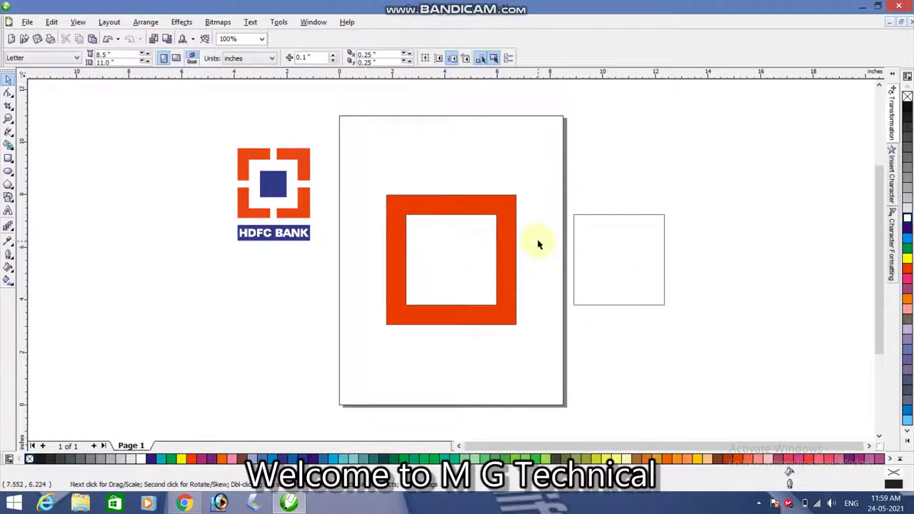
left_click_drag(606, 241, 446, 241)
Step: Create a smaller concentric copy of the white inner square, about 1.81 inches wide
left_click(465, 241)
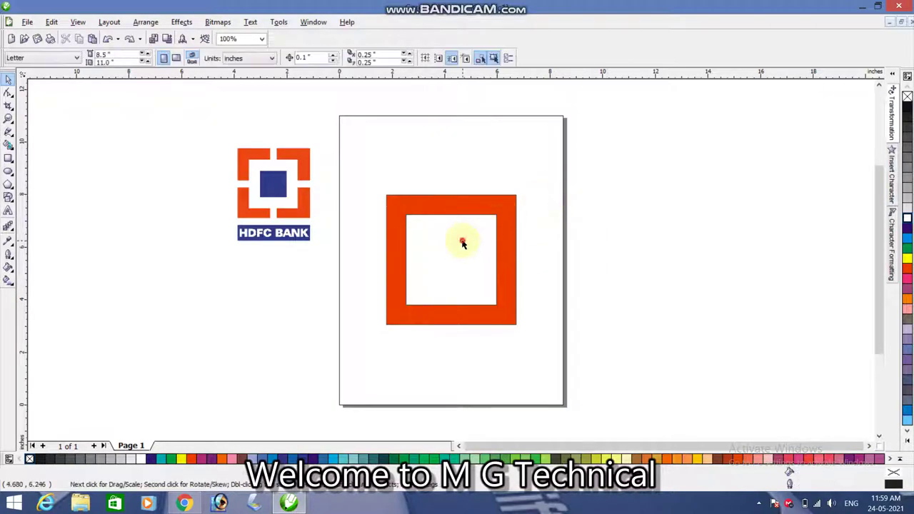
left_click(500, 210)
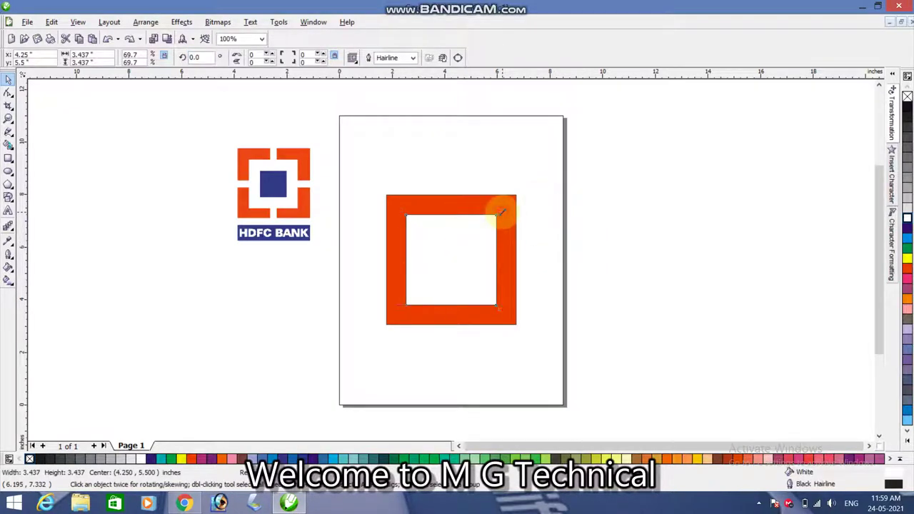
left_click_drag(500, 210, 504, 237)
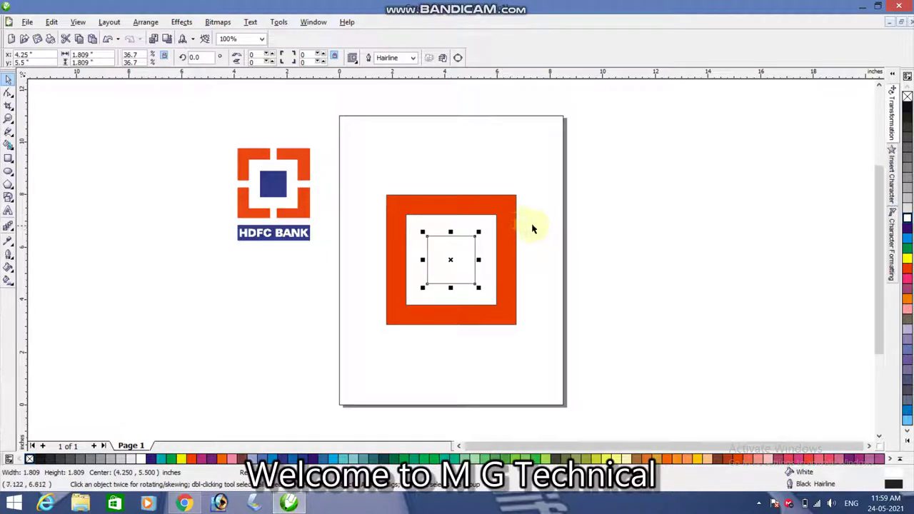
Step: Move the larger white square out of the red frame's opening and delete it
left_click(494, 223)
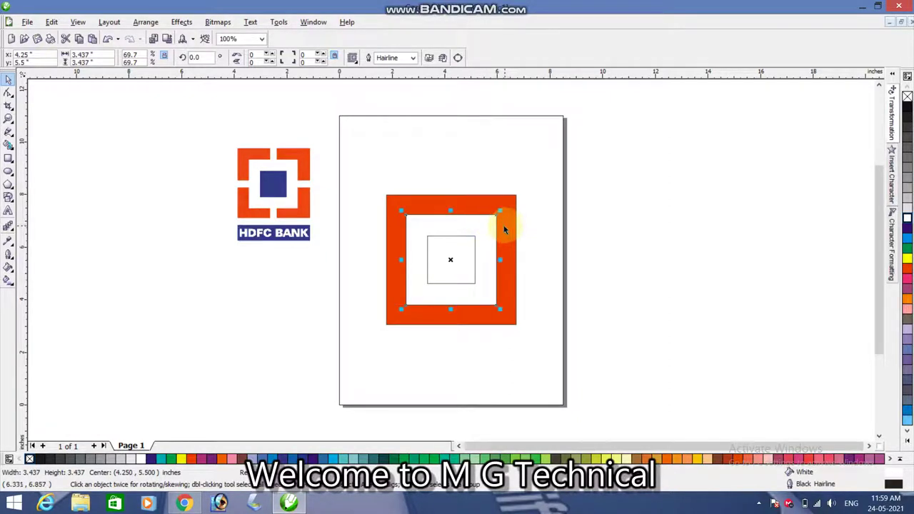
left_click_drag(490, 220, 598, 227)
left_click(489, 225)
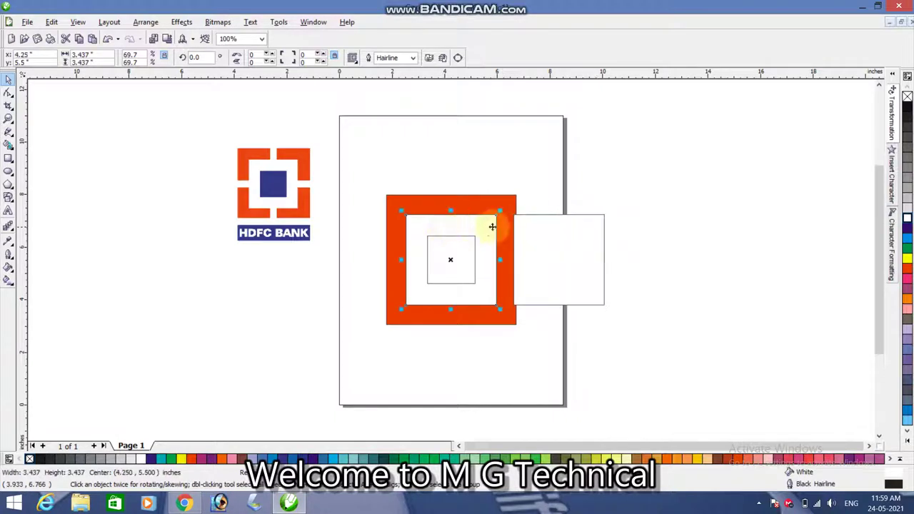
left_click(563, 231)
key("Delete")
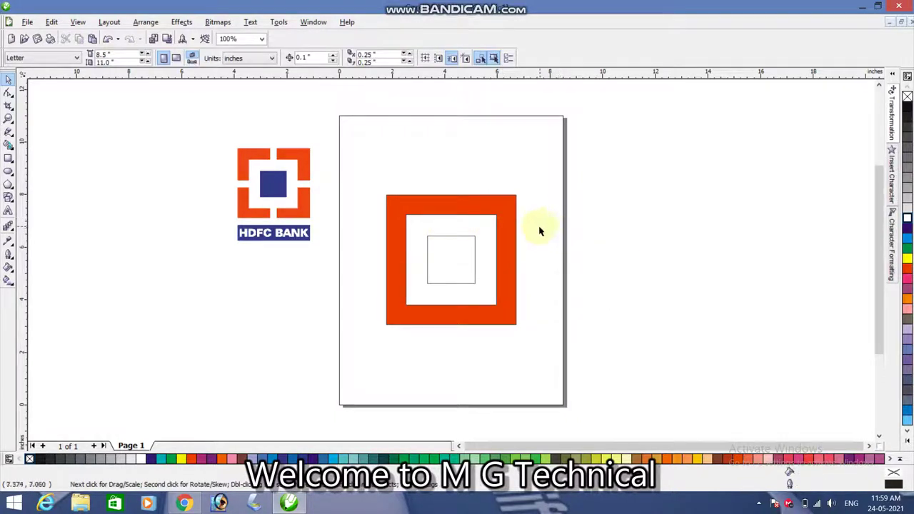
Step: Shrink the small centre square to about 1.49 inches wide and fill it blue
left_click(445, 261)
left_click_drag(475, 236, 483, 236)
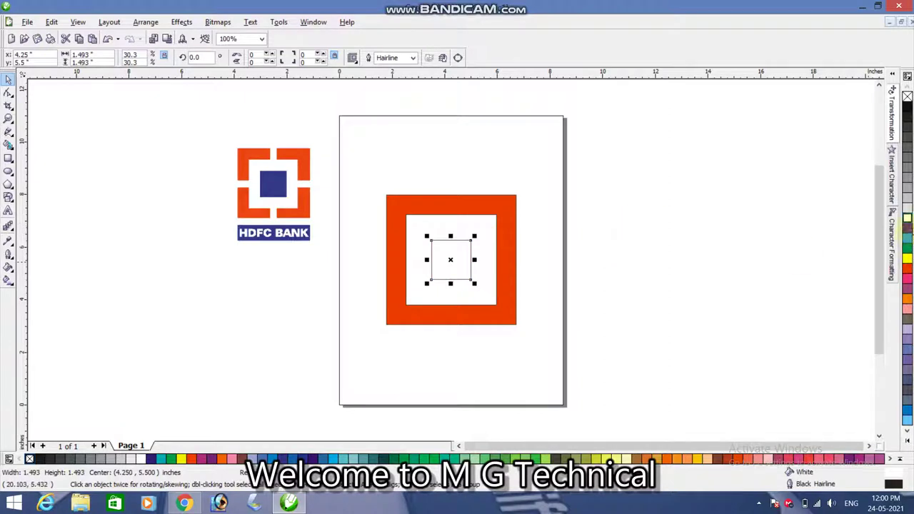
left_click(907, 228)
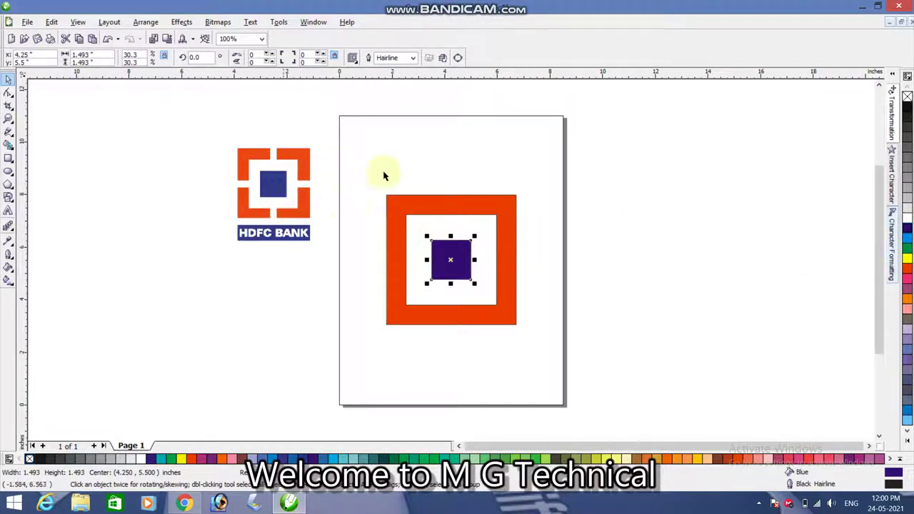
Step: Move the blue square out of the red frame to the empty area right of the page
left_click(614, 218)
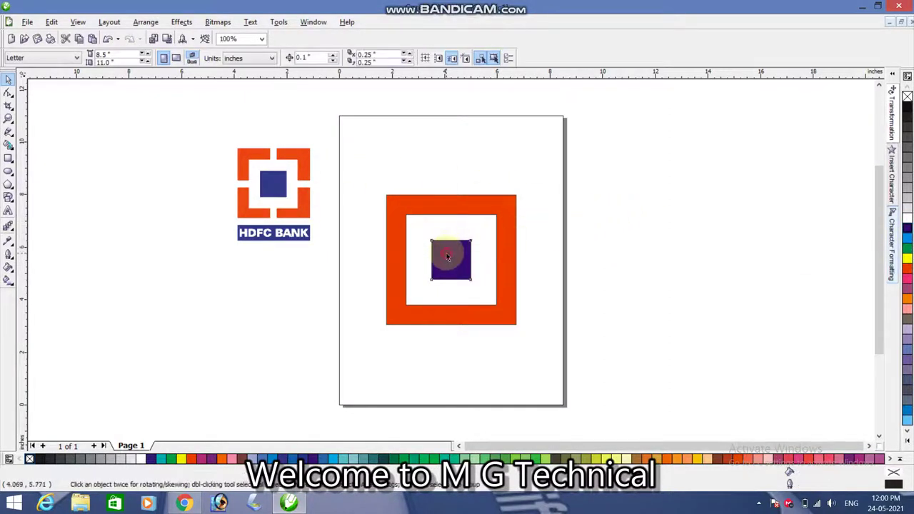
left_click_drag(446, 253, 618, 240)
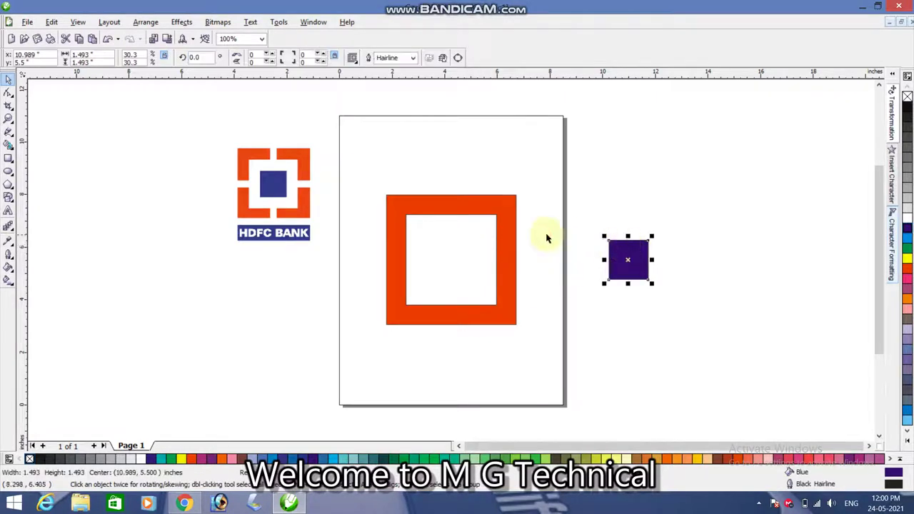
left_click(345, 309)
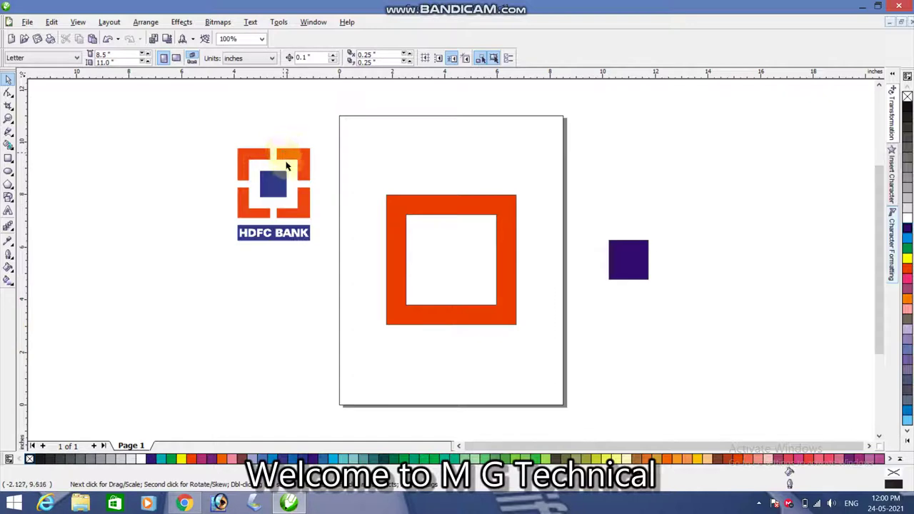
Step: Draw a vertical bar about 0.34 by 6.17 inches across the red frame and centre it horizontally on the frame
key("z")
left_click_drag(221, 144, 704, 367)
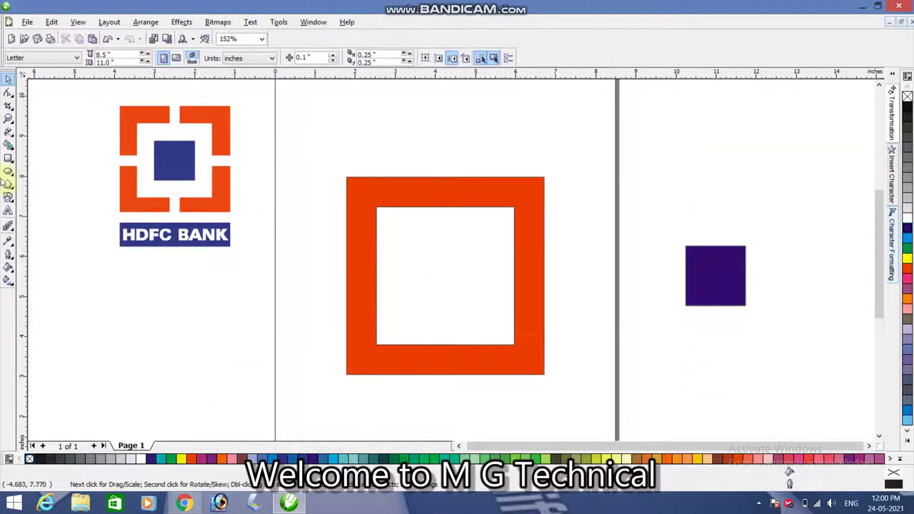
left_click(8, 158)
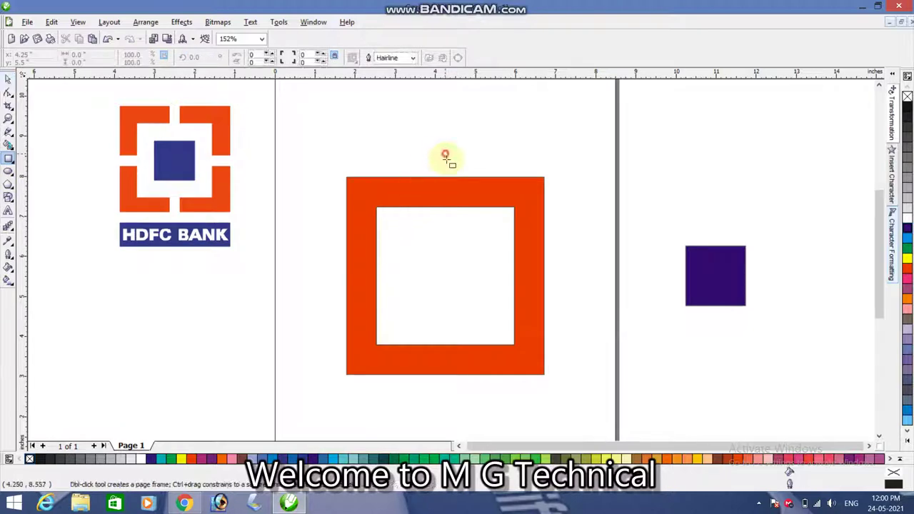
left_click_drag(445, 154, 458, 401)
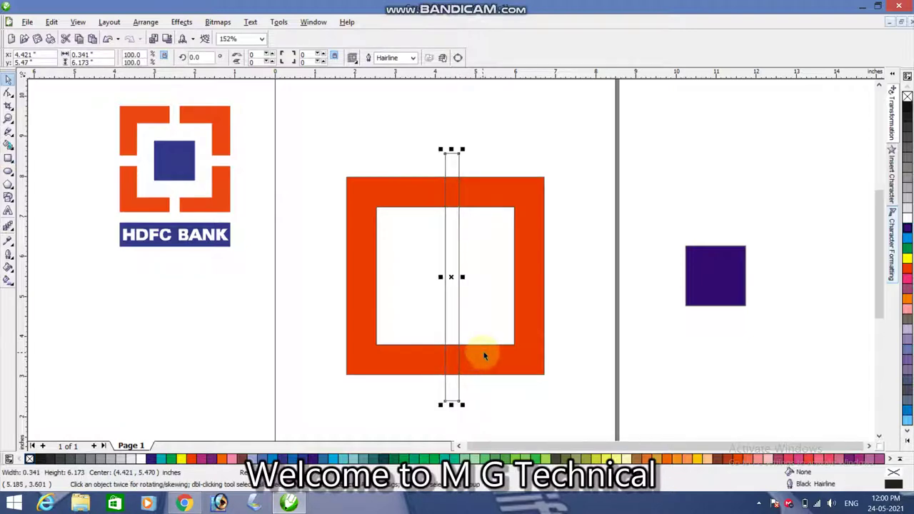
key("space")
left_click(487, 350, "shift")
key("c")
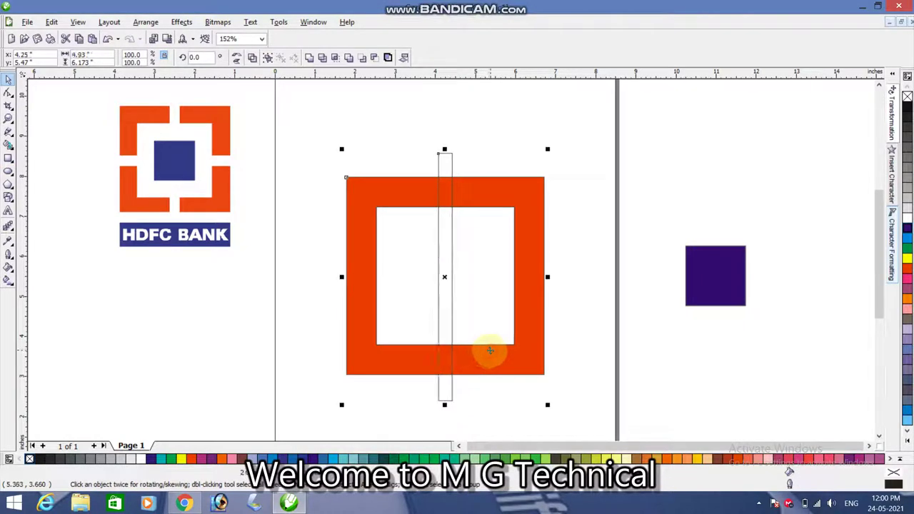
key("Escape")
Step: Trim the red frame with the vertical bar to cut gaps in its upper and lower sides
left_click(444, 164)
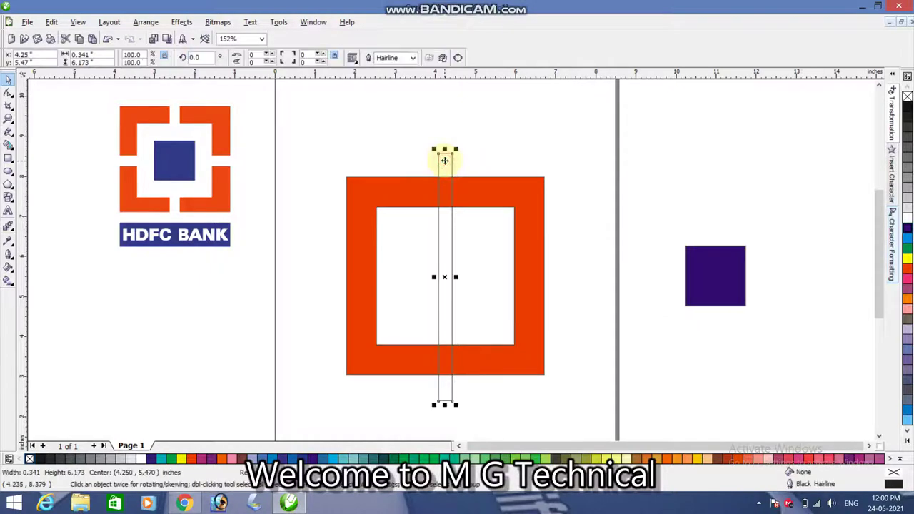
left_click(508, 187, "shift")
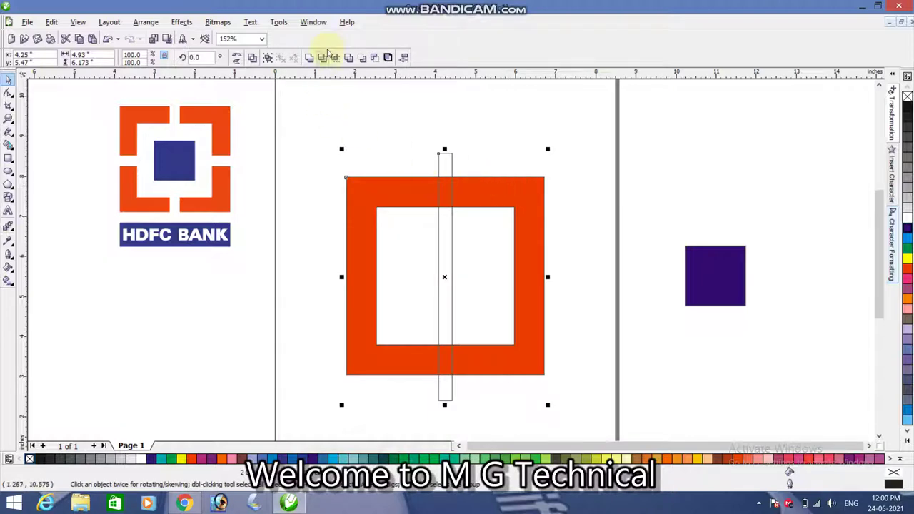
left_click(322, 57)
left_click(493, 99)
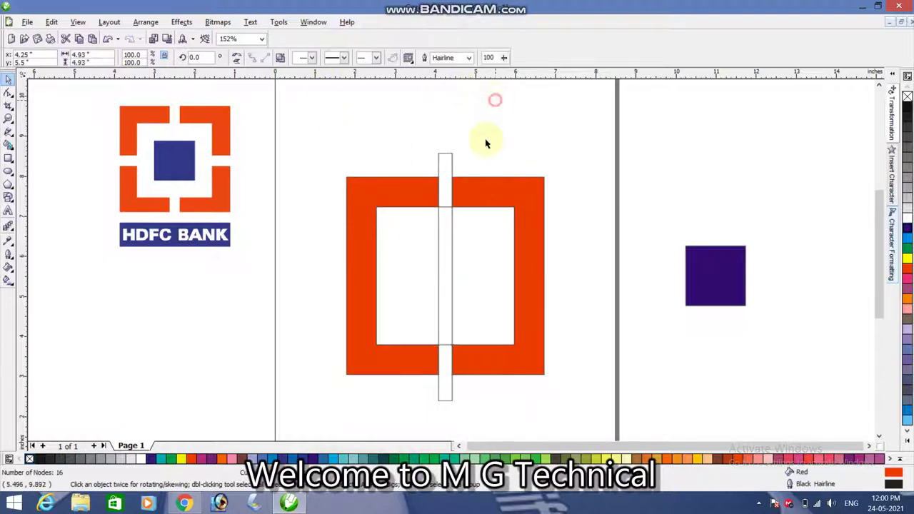
Step: Rotate the vertical bar to 270 degrees so it lies horizontally across the middle of the red frame
left_click(443, 227)
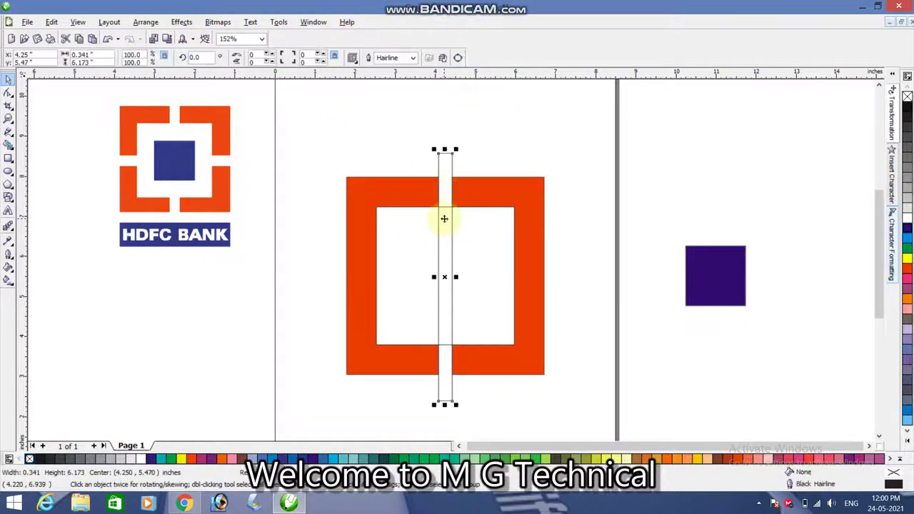
left_click(444, 218)
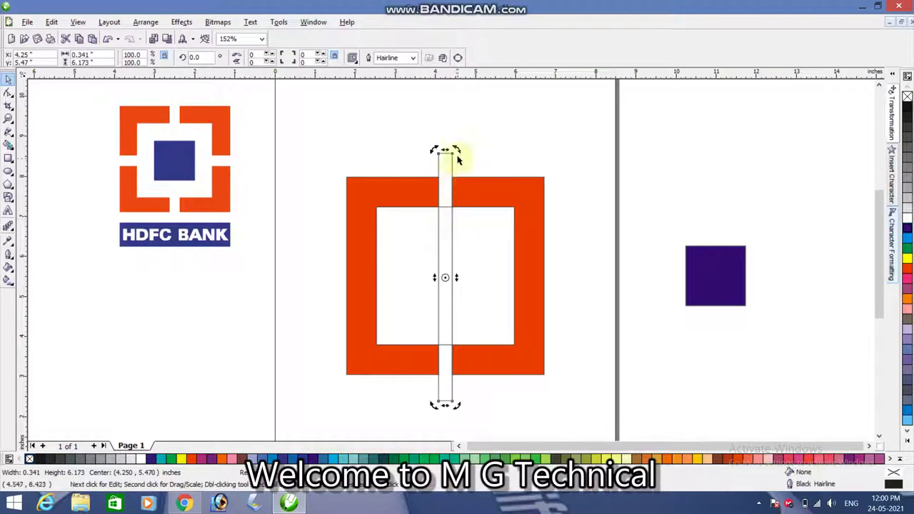
left_click_drag(457, 149, 522, 288)
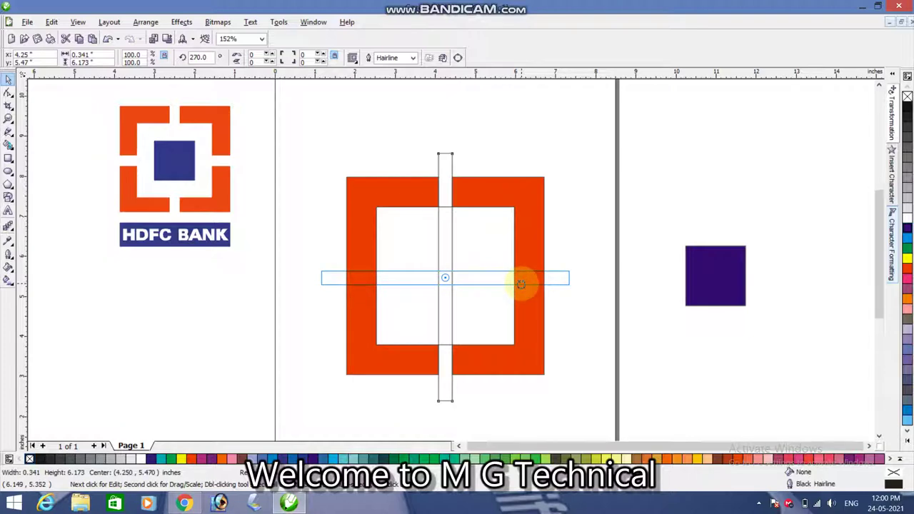
left_click_drag(521, 284, 524, 282)
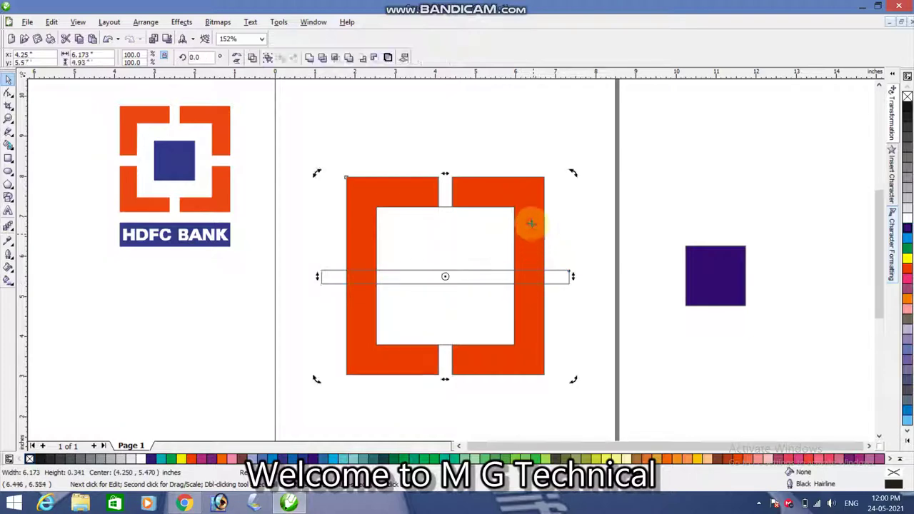
Step: Trim the red frame with the horizontal bar to cut gaps in both vertical sides, and delete the bar
left_click(323, 59)
left_click(338, 237)
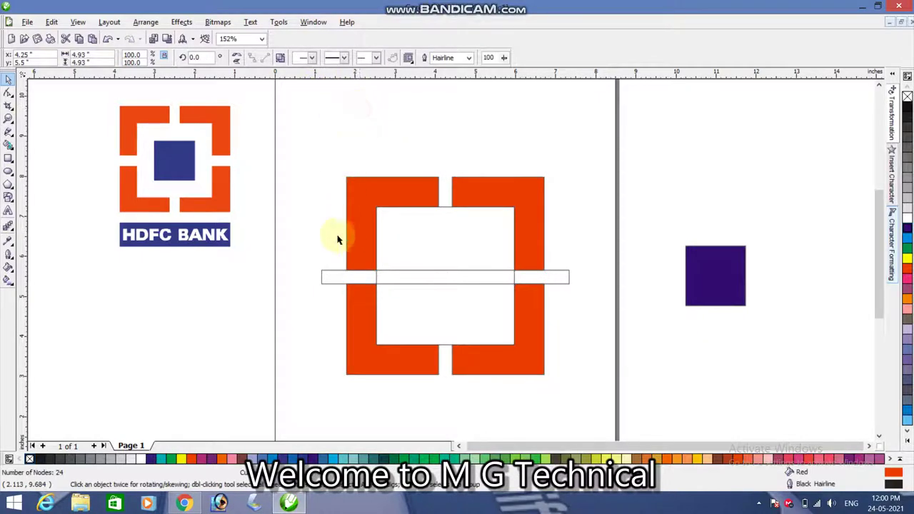
left_click(331, 279)
key("Delete")
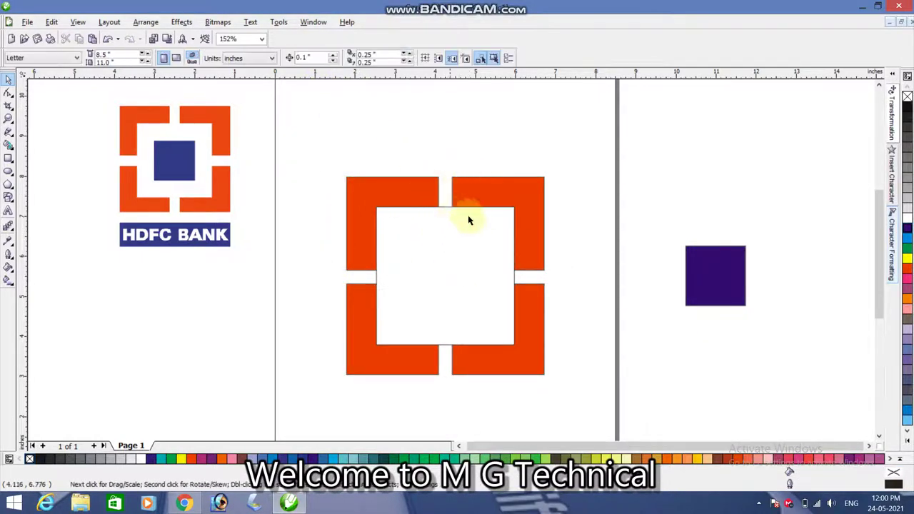
Step: Centre the blue square horizontally and vertically inside the red frame
left_click(699, 265)
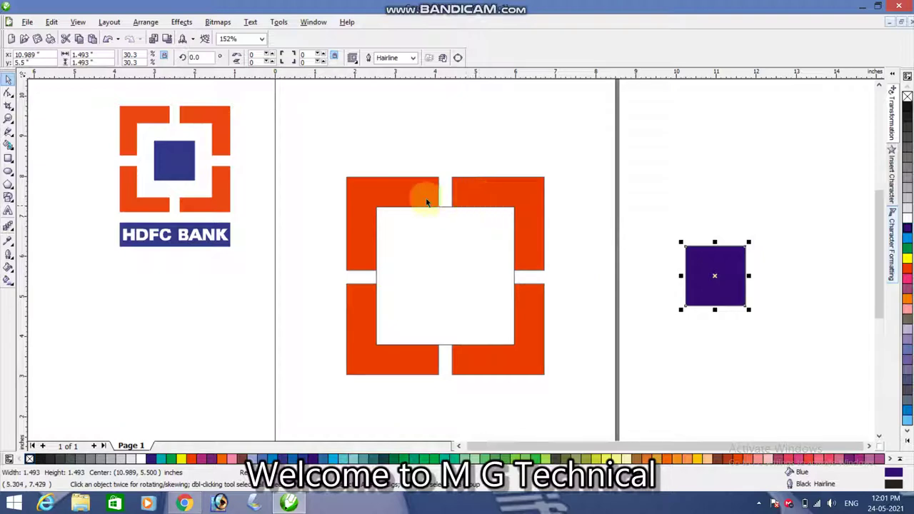
left_click(484, 199, "shift")
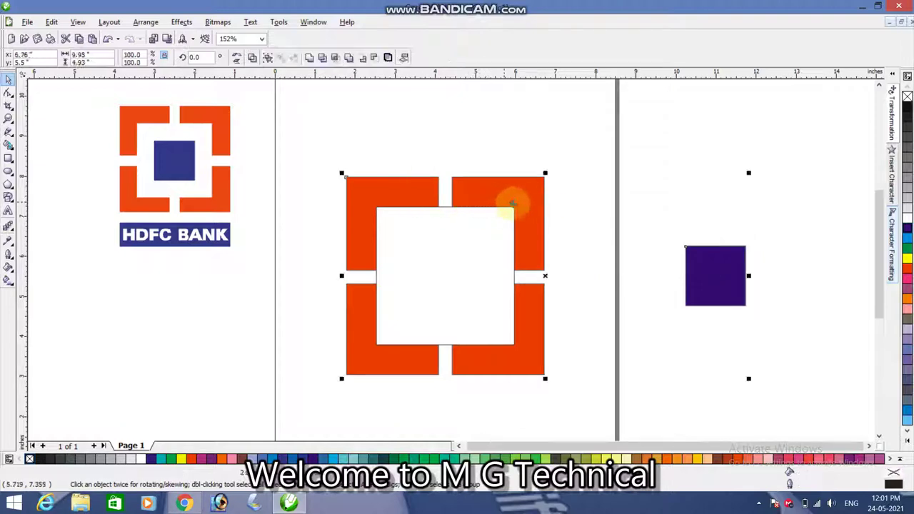
key("e")
key("c")
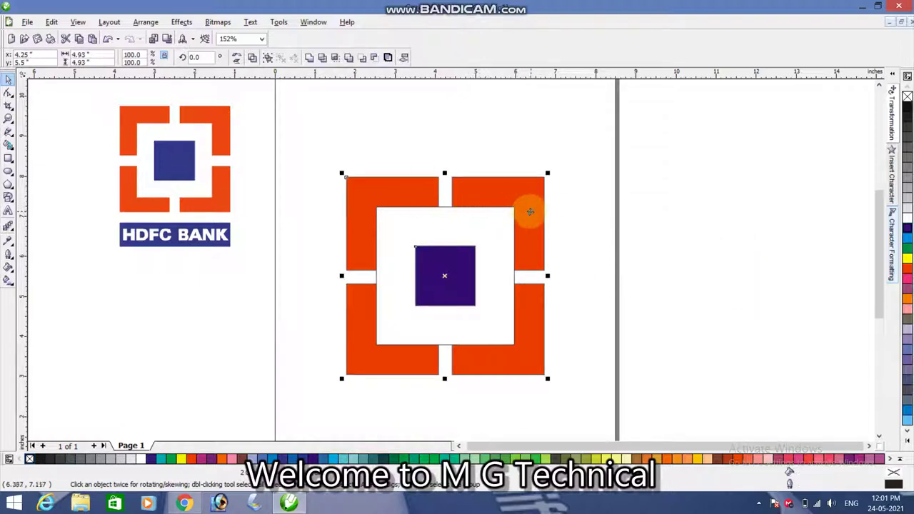
left_click(648, 236)
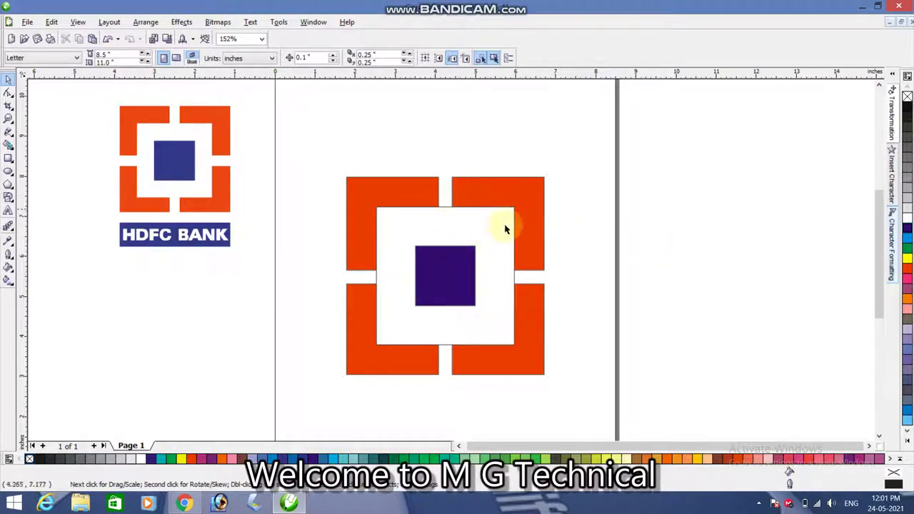
Step: Remove the outline from the four-part red frame by setting its outline width to None
key("z")
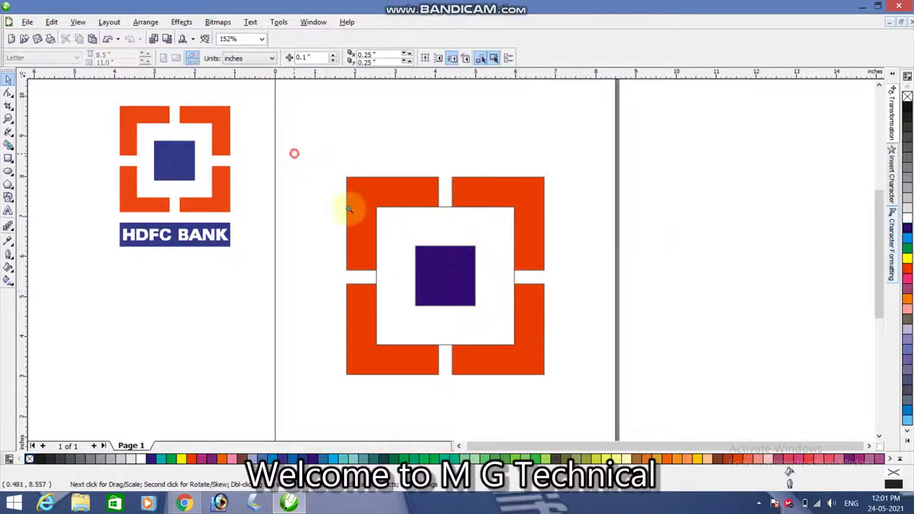
left_click_drag(294, 151, 589, 428)
left_click(573, 151)
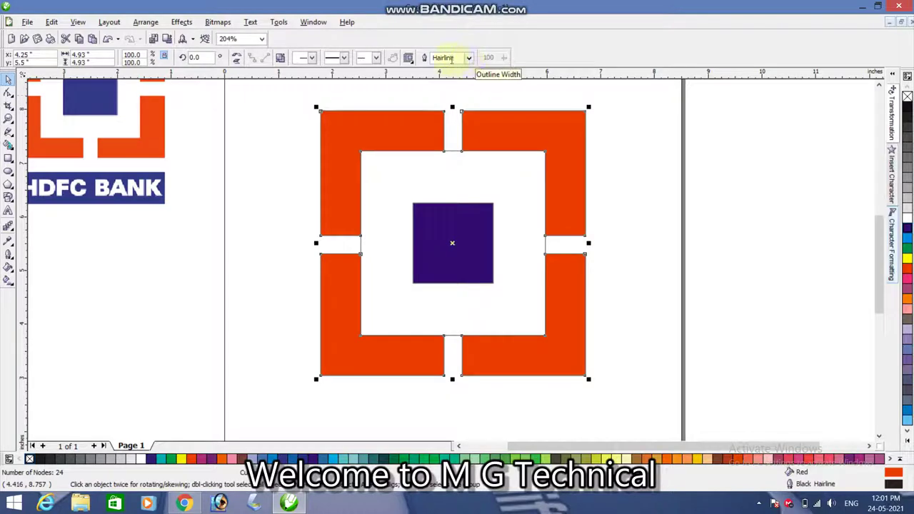
left_click(469, 58)
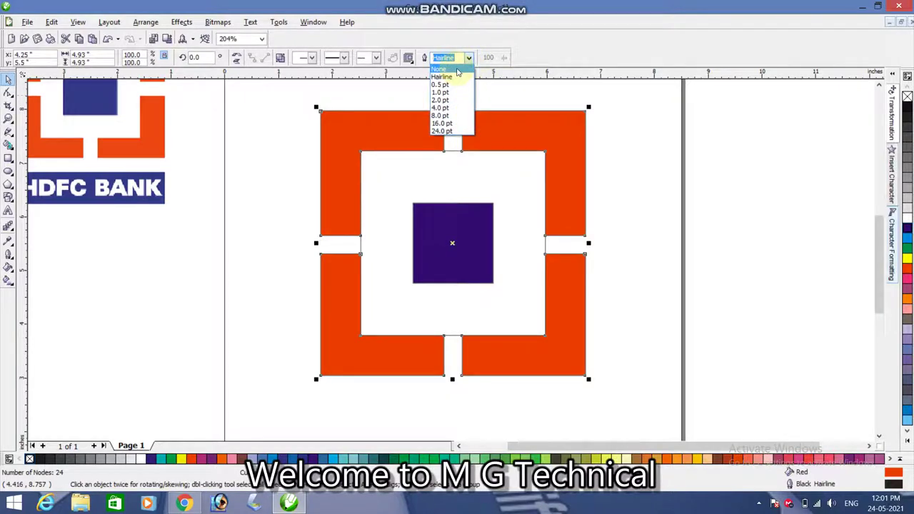
left_click(457, 70)
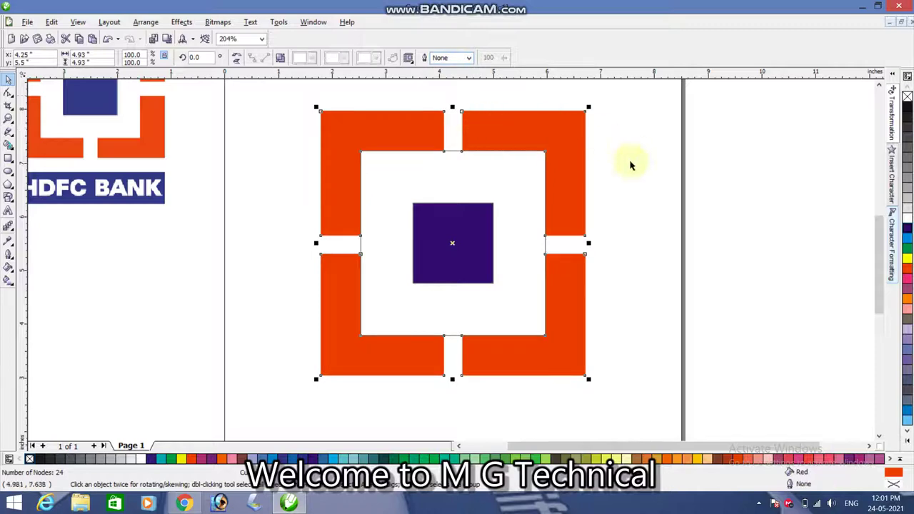
Step: Delete the outlined white square that lies between the red frame and the blue square
left_click(547, 243)
left_click(541, 243)
left_click(529, 243)
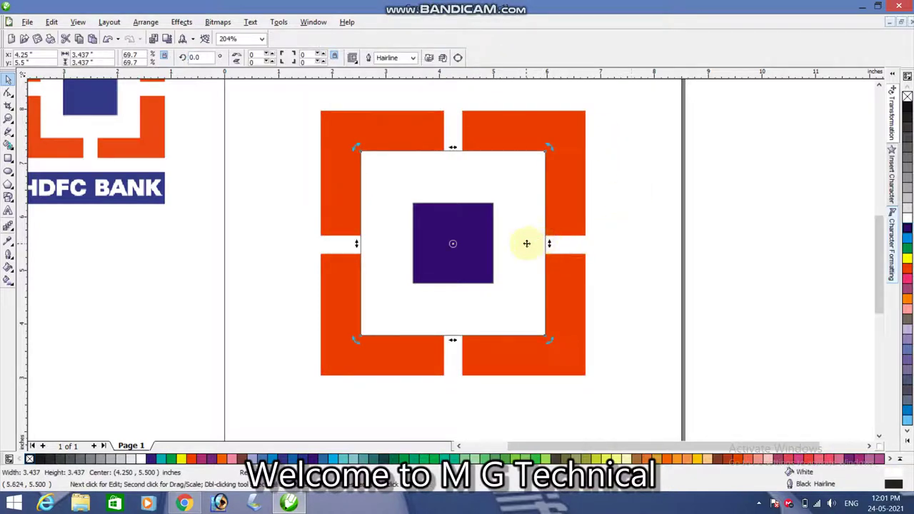
left_click_drag(514, 240, 561, 244)
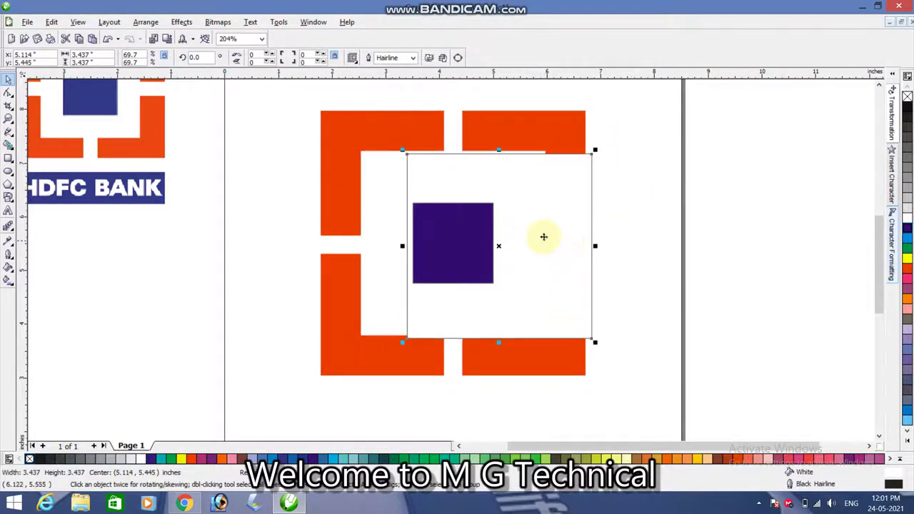
key("Delete")
left_click(473, 221)
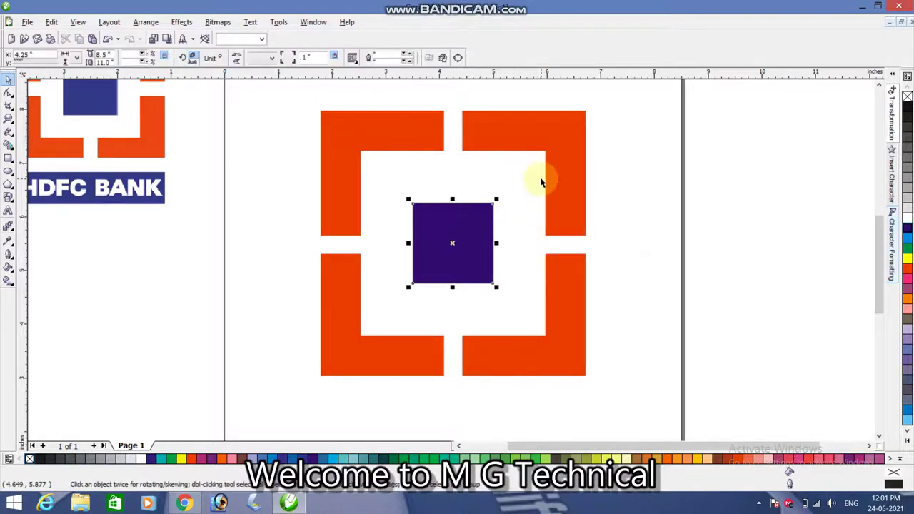
key("Escape")
left_click(564, 173)
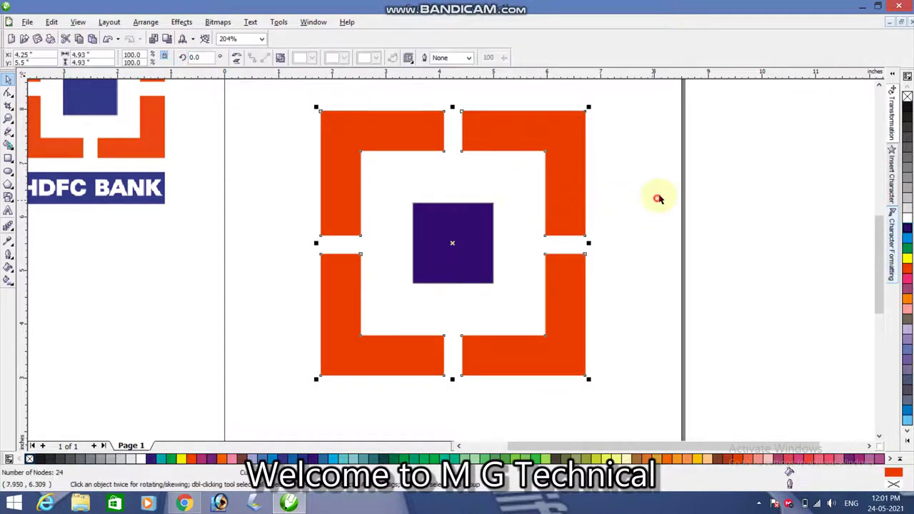
Step: Draw a rectangle about 4.93 by 0.74 inches just below the red frame, matching its width, and shift it slightly down
scroll(334, 235, "down", 2)
key("Escape")
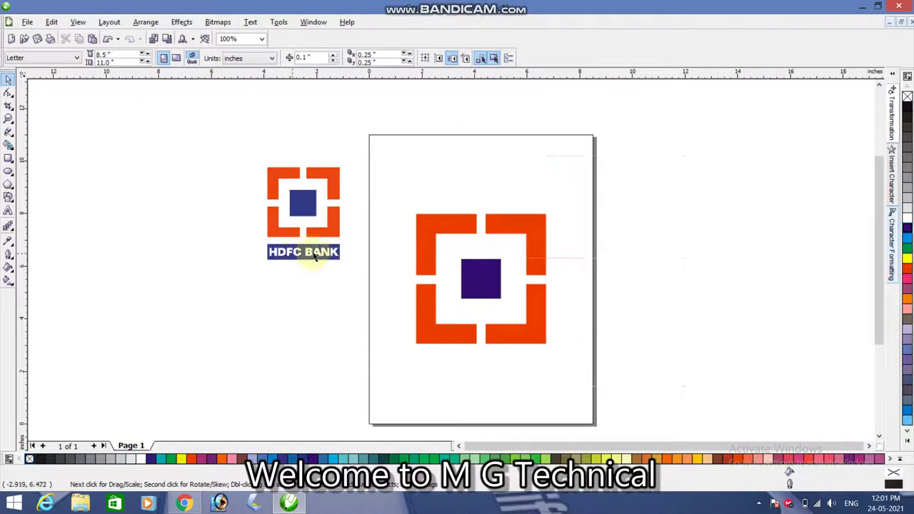
left_click_drag(240, 227, 635, 361)
scroll(479, 362, "up", 2)
key("F6")
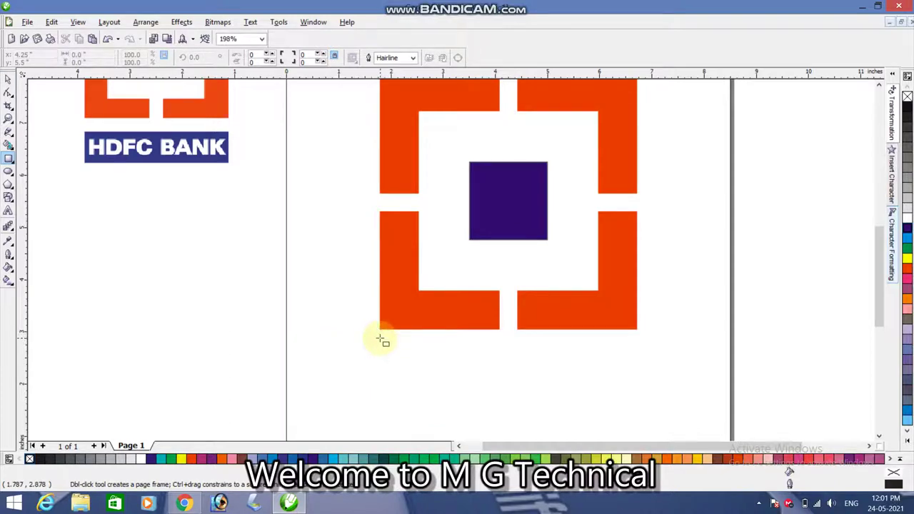
left_click_drag(380, 339, 637, 376)
key("space")
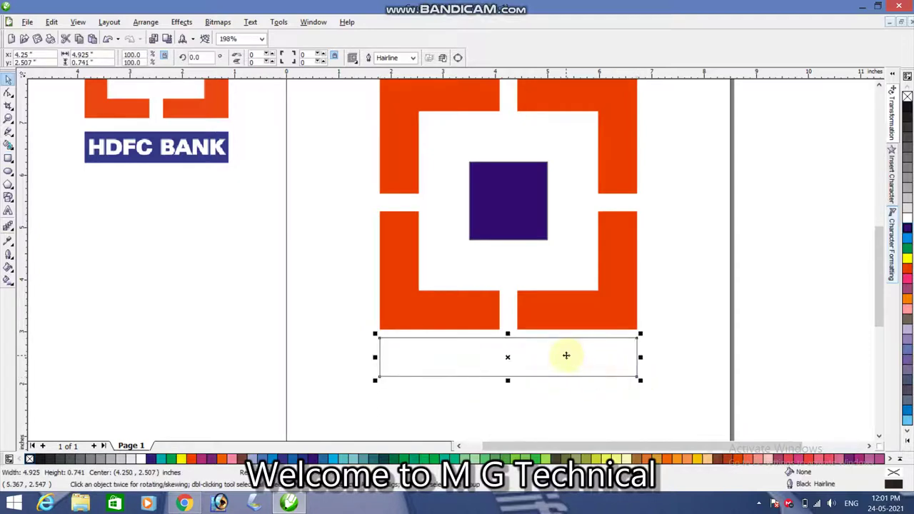
left_click_drag(564, 355, 565, 362)
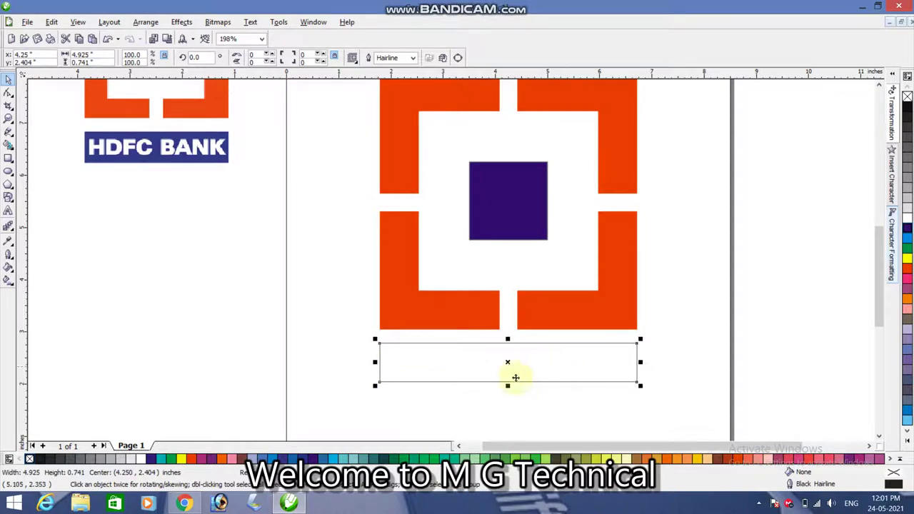
Step: Add the text "HDFC BANK" in 24 pt Arial inside the rectangle below the frame
left_click(8, 212)
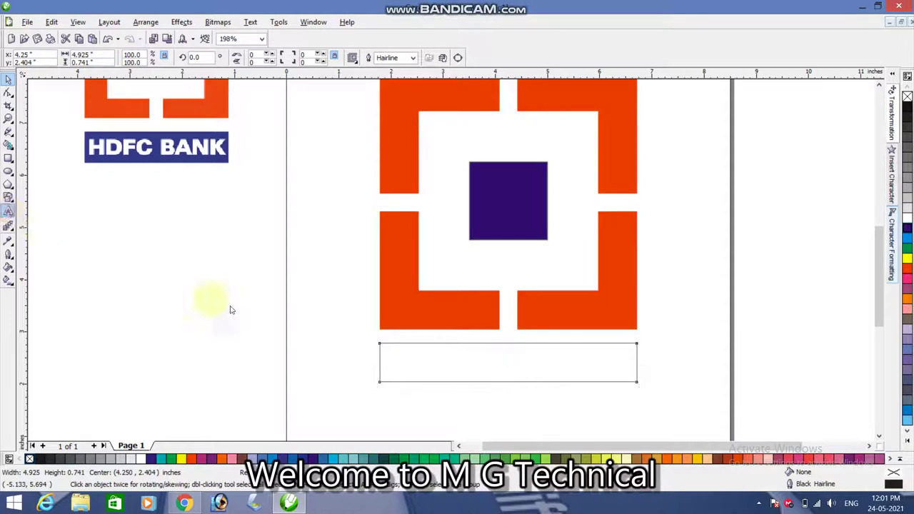
left_click(402, 367)
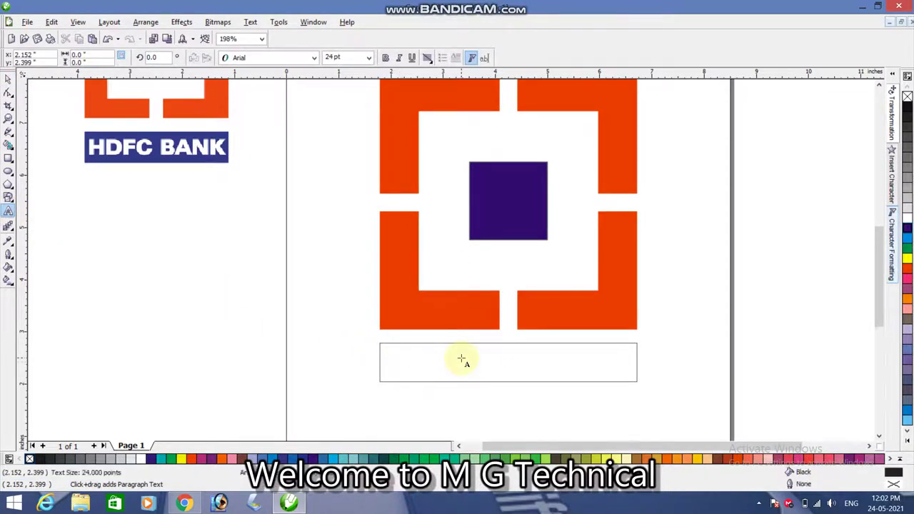
type("HDI")
key("BackSpace")
type("C BANK")
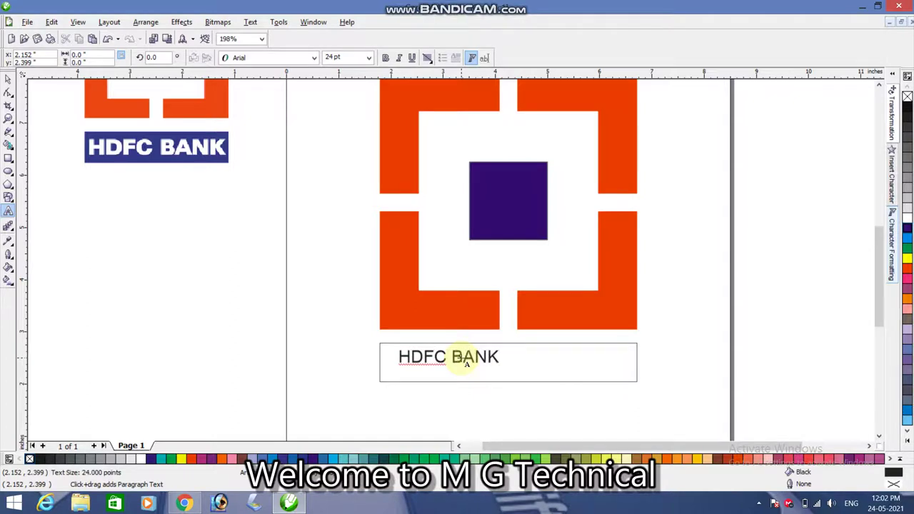
key("ctrl+space")
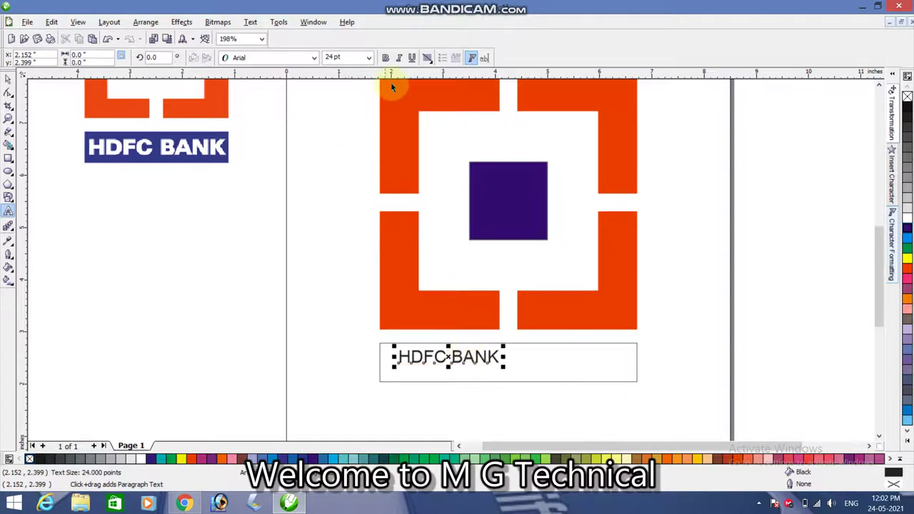
Step: Make the HDFC BANK text bold and enlarge it to about 53.3 pt so it nearly fills the rectangle
left_click(385, 58)
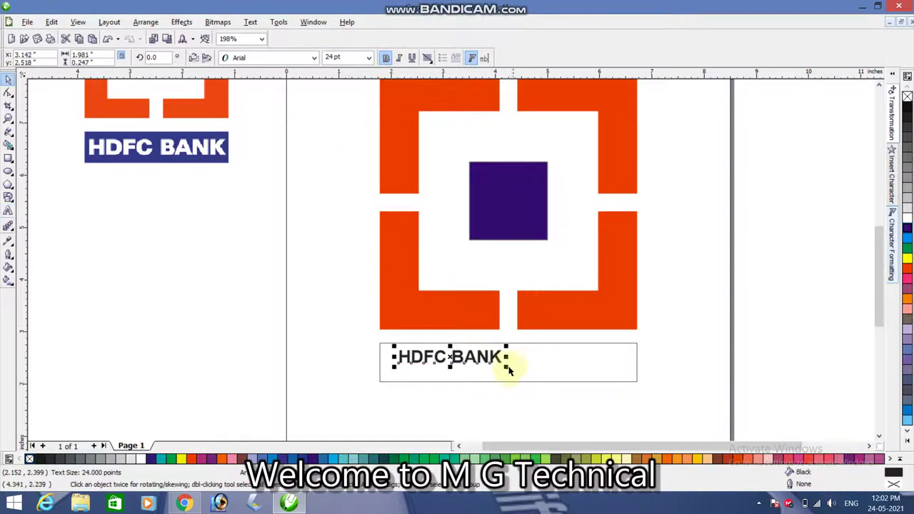
left_click_drag(506, 365, 627, 341)
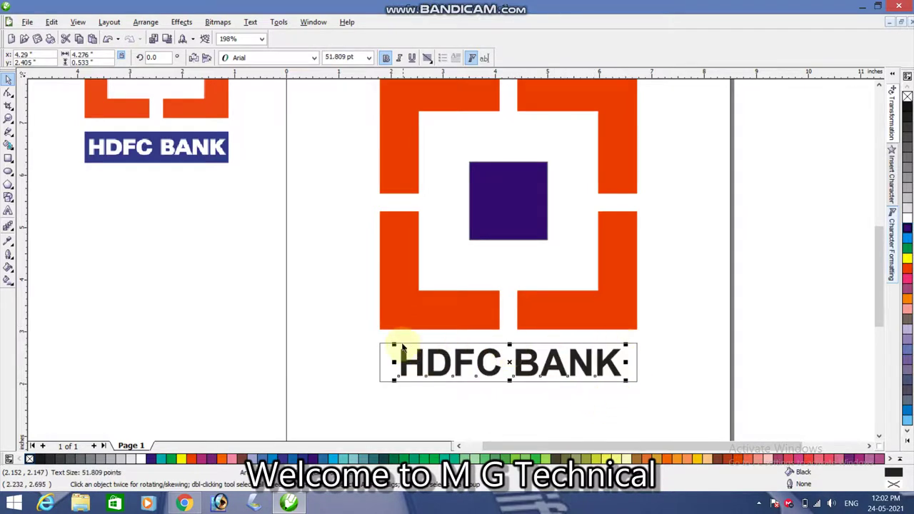
left_click_drag(393, 344, 379, 363)
left_click(674, 351)
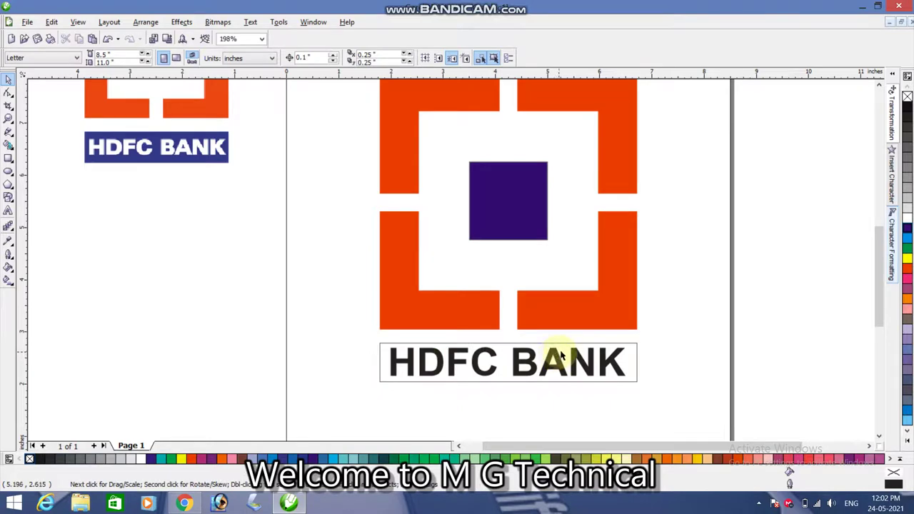
Step: Fill the rectangle behind the text with blue and colour the HDFC BANK text white
left_click(624, 358)
left_click(907, 227)
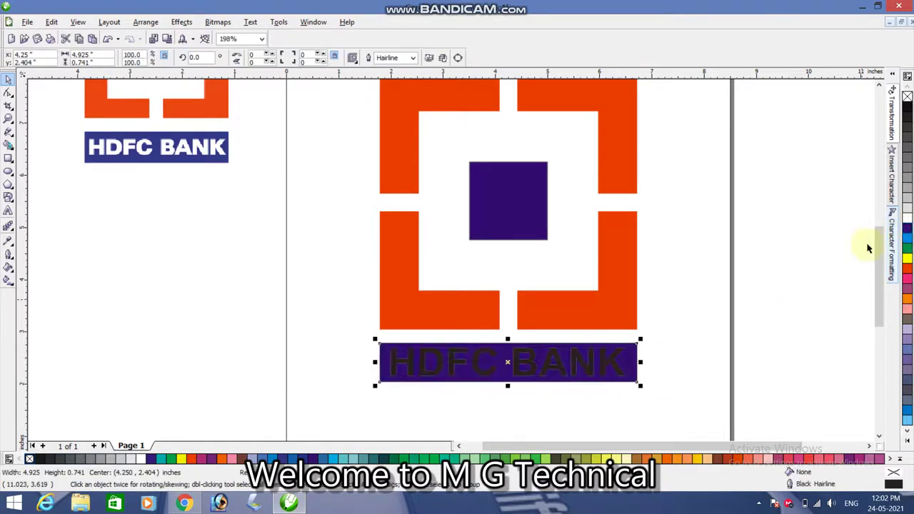
left_click(605, 361)
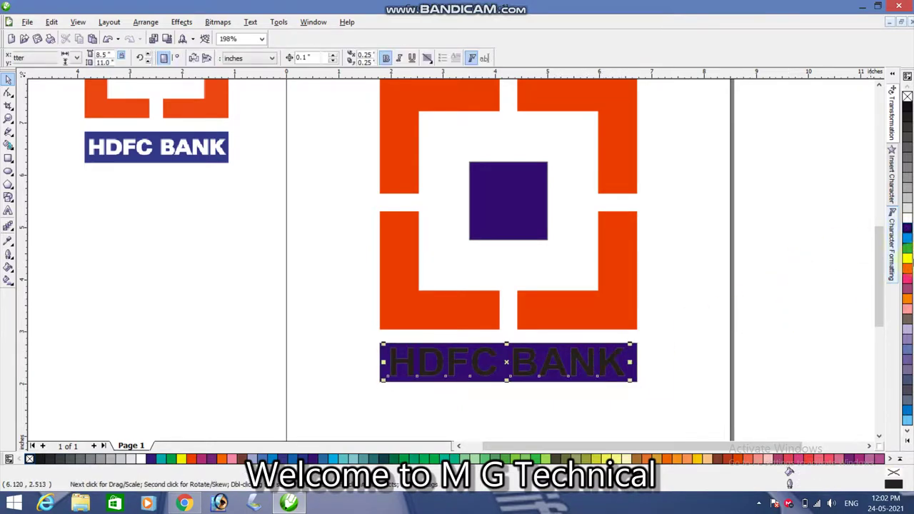
left_click(907, 220)
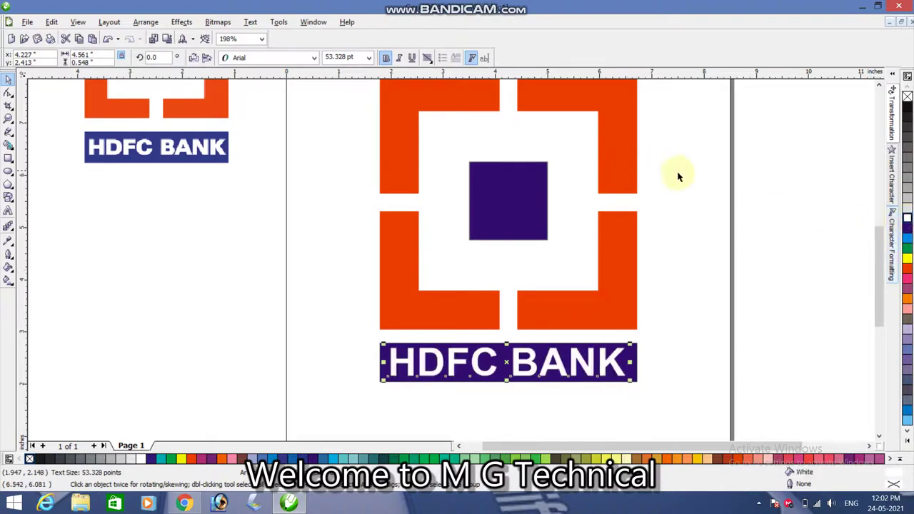
scroll(447, 261, "down", 2)
scroll(405, 250, "down", 1)
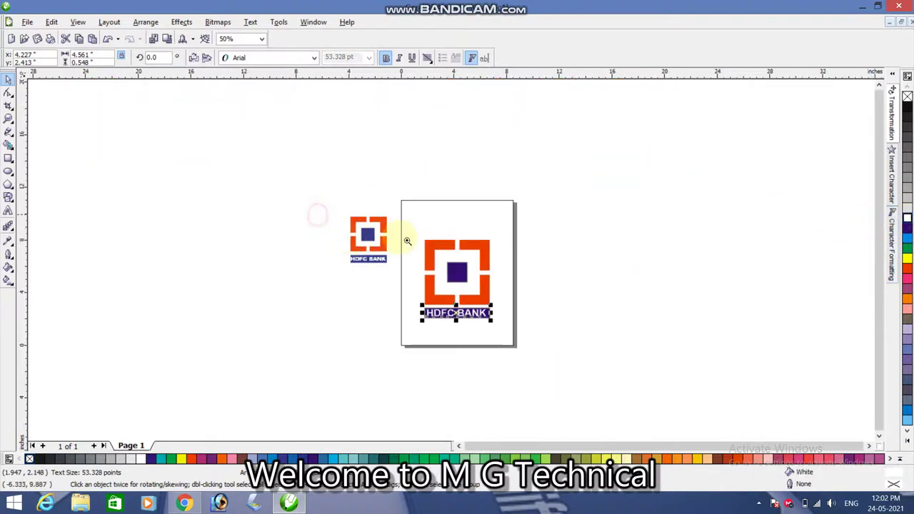
left_click_drag(316, 214, 564, 334)
scroll(564, 334, "up", 3)
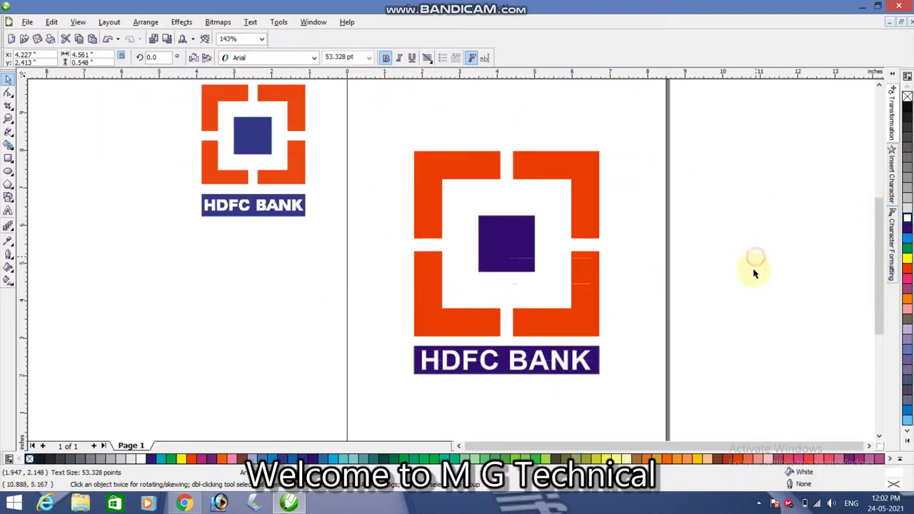
left_click(753, 264)
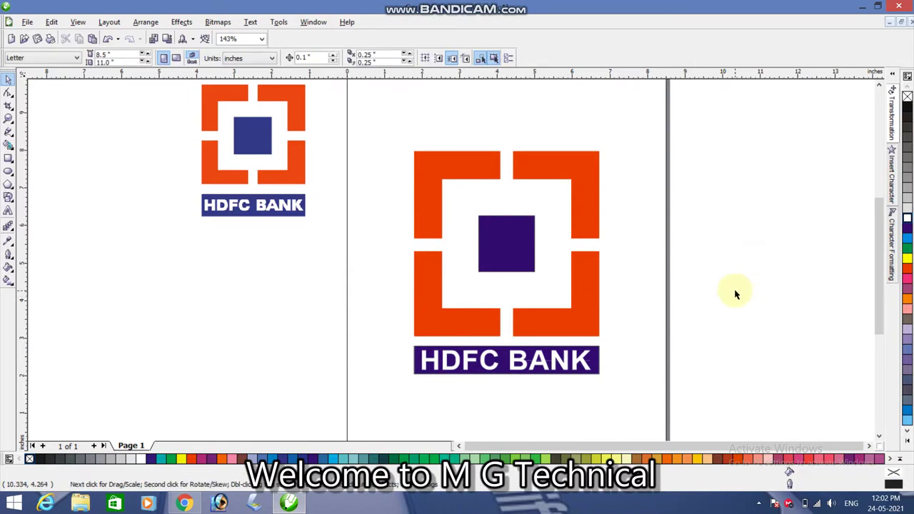